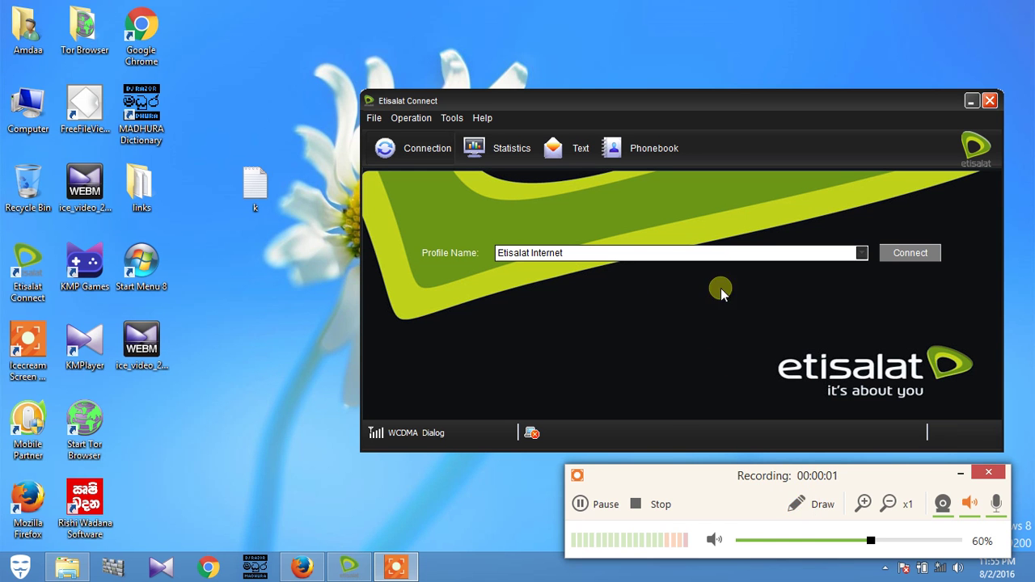
Switch to Firefox, show the "Unable to connect" error image, and minimize the recorder window covering it.
drag(695, 481, 589, 326)
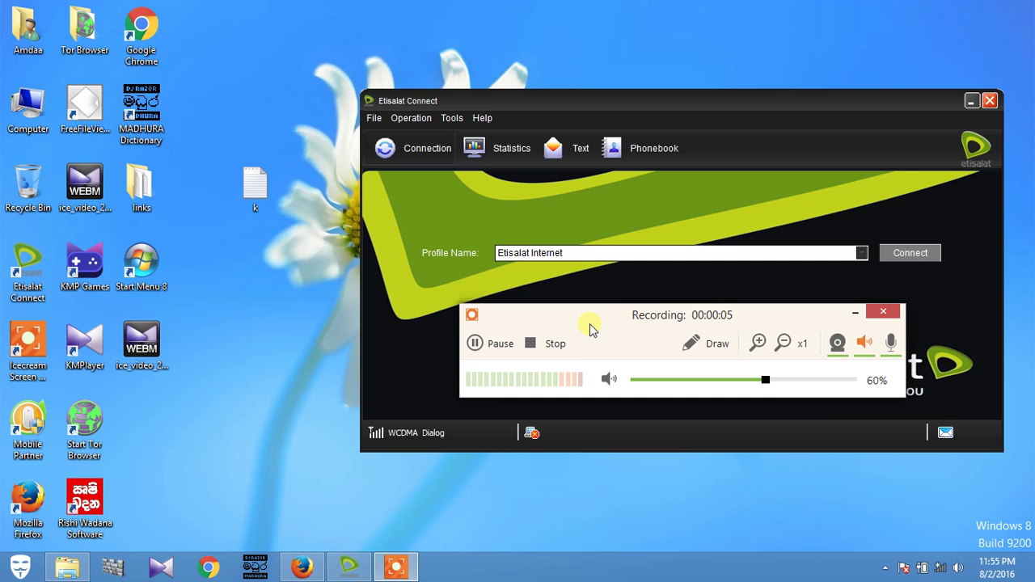
drag(596, 323, 535, 301)
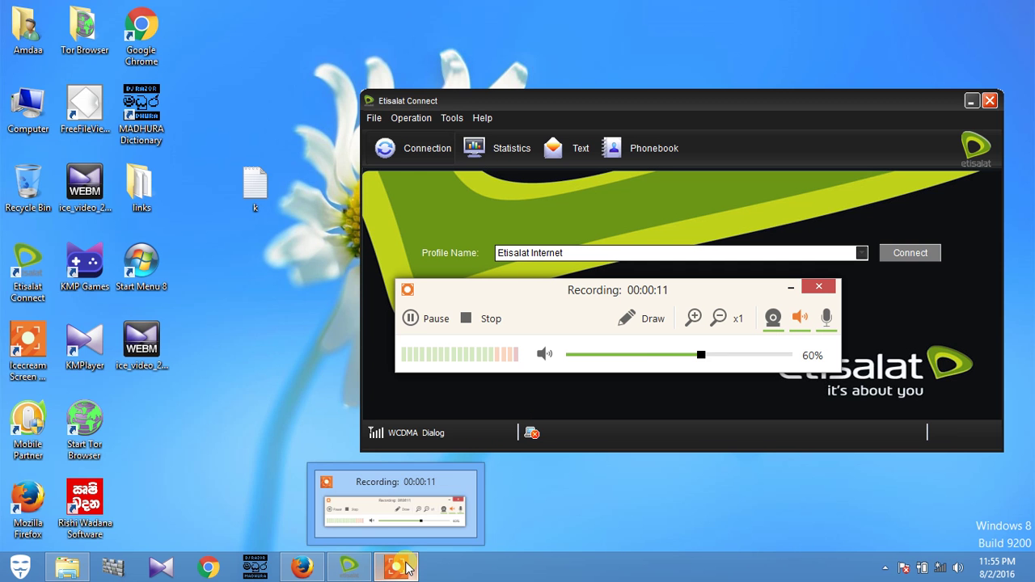
click(307, 570)
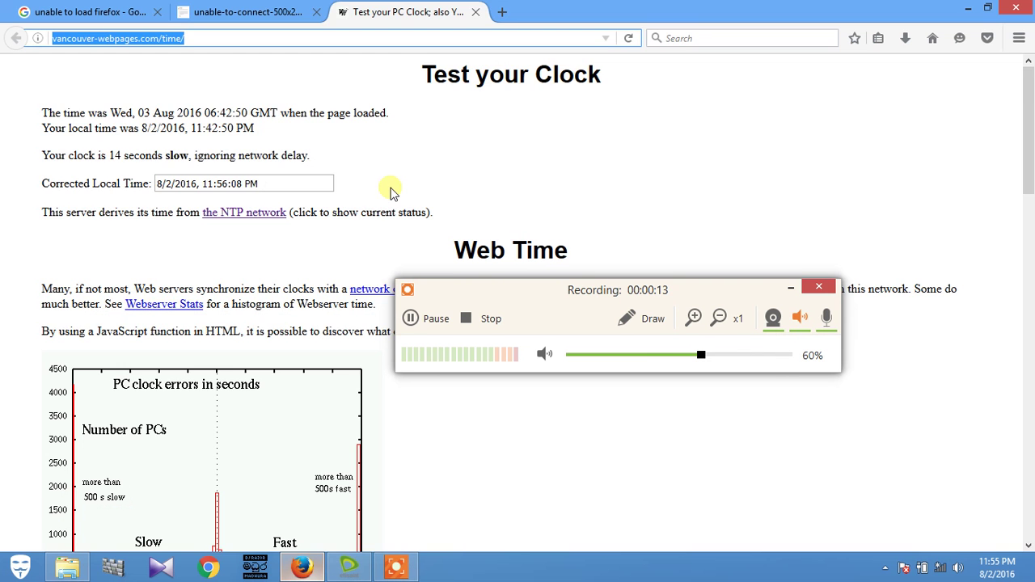
click(258, 13)
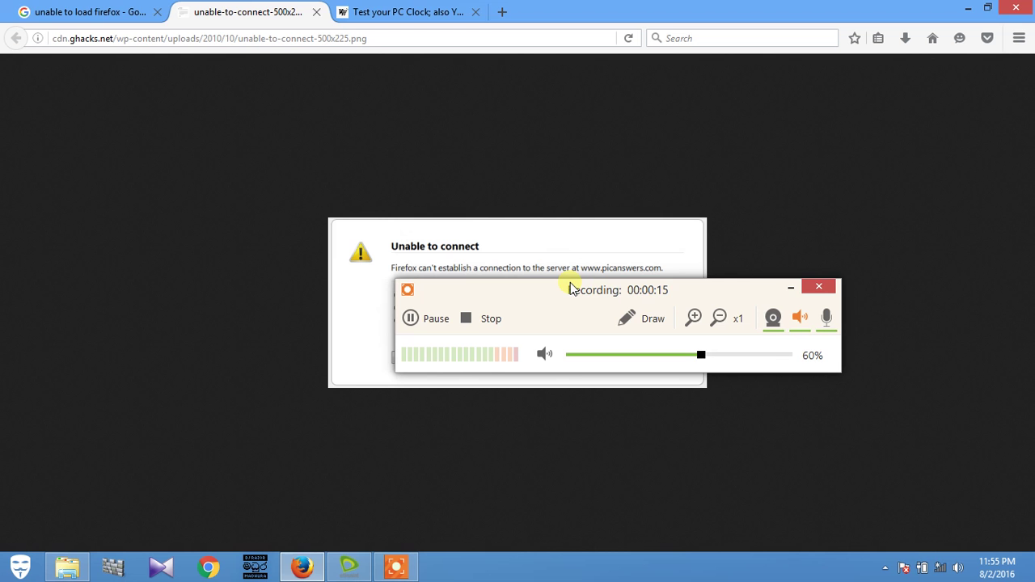
click(790, 288)
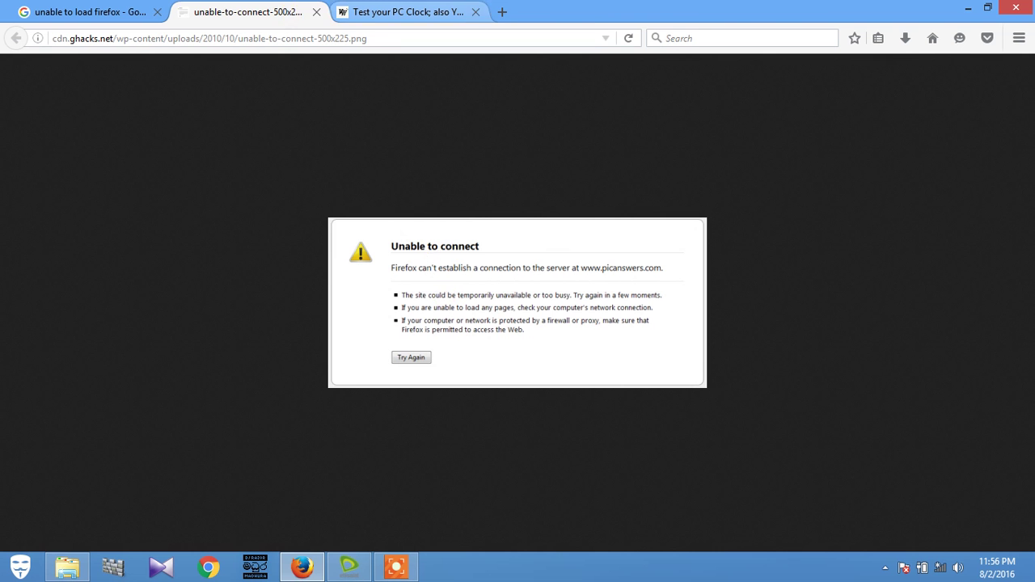
Compare the Test your Clock page with the "Unable to connect" error image, ending on the clock page.
click(401, 11)
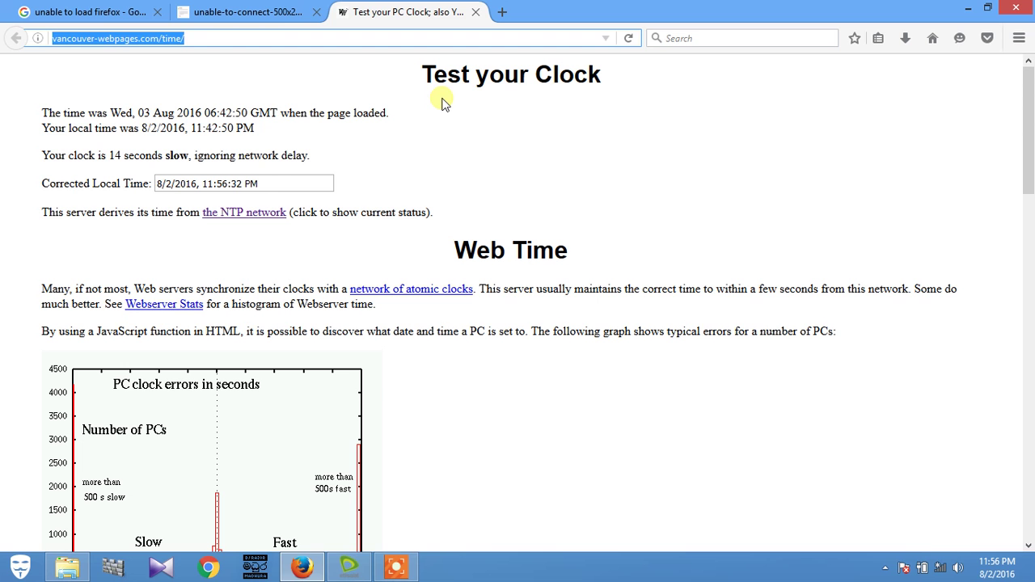
mouse_move(989, 572)
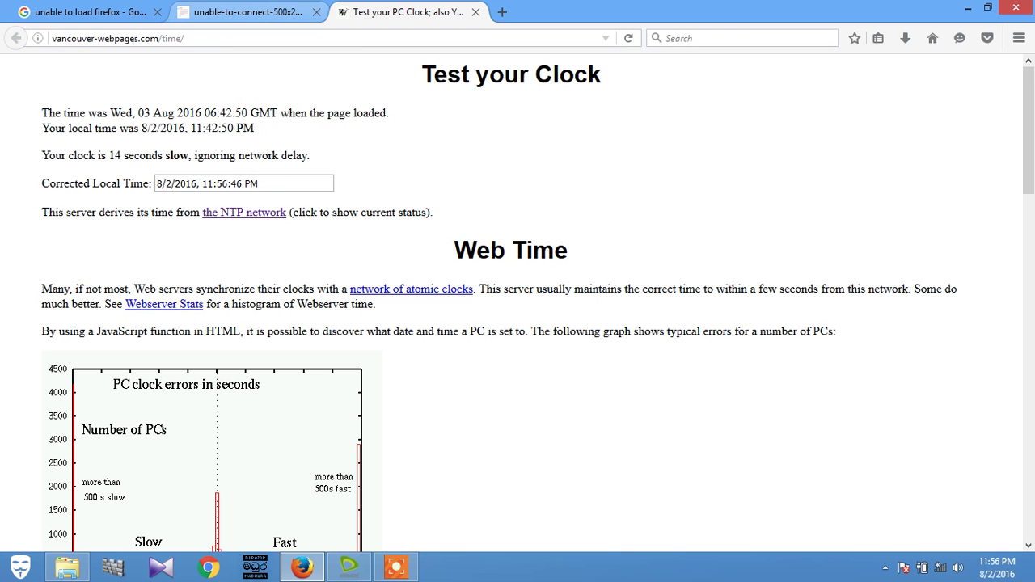
click(227, 13)
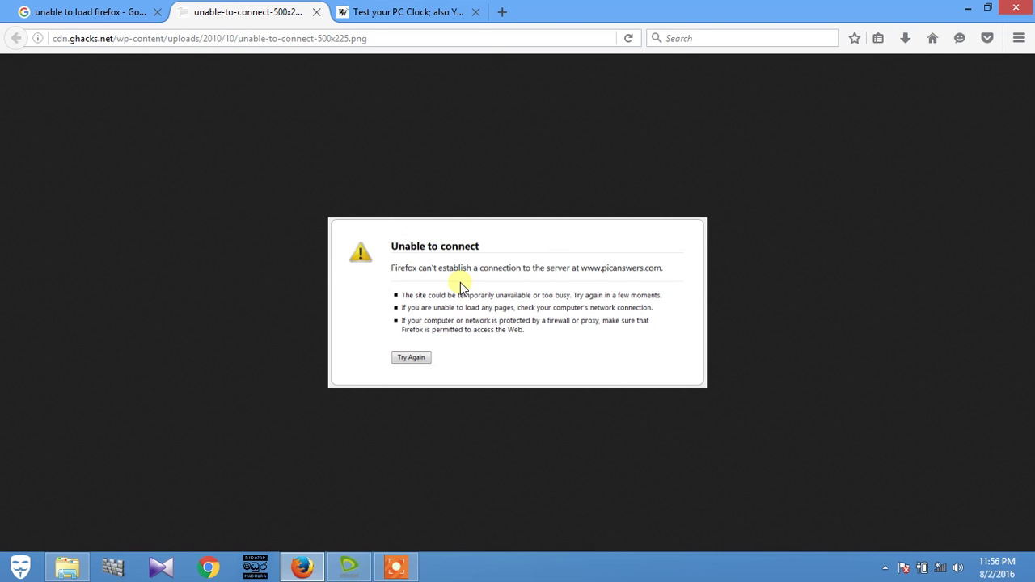
key(ctrl+Tab)
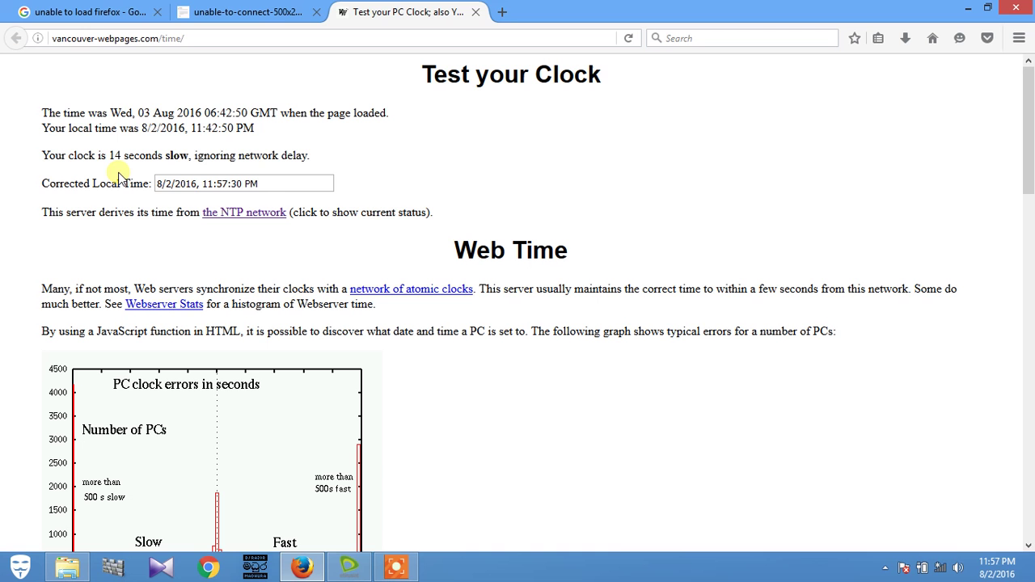
Set the Windows system time to 11:58:20 PM, keeping the Date and Time dialog clear of the page's corrected local time.
click(996, 567)
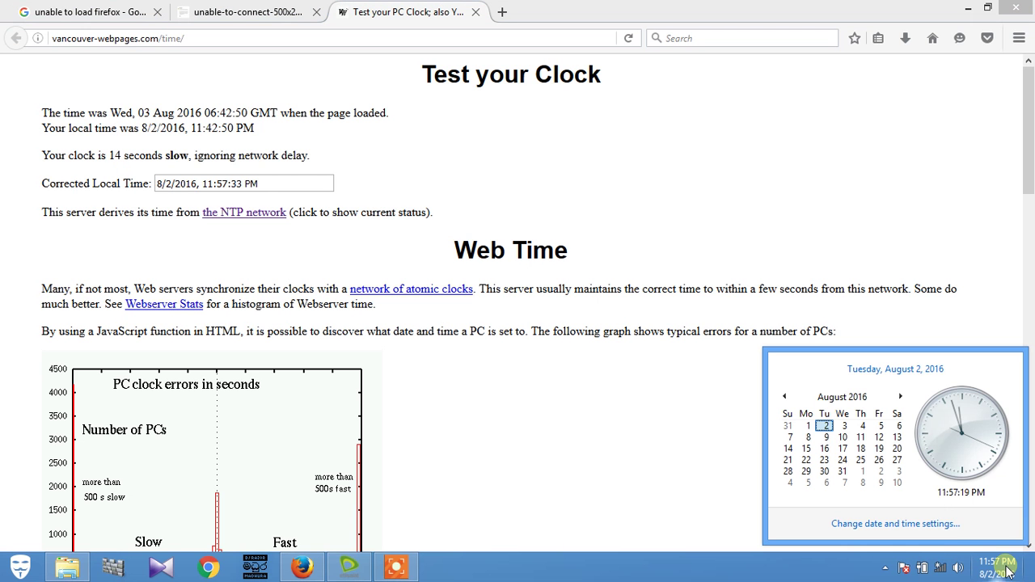
click(934, 529)
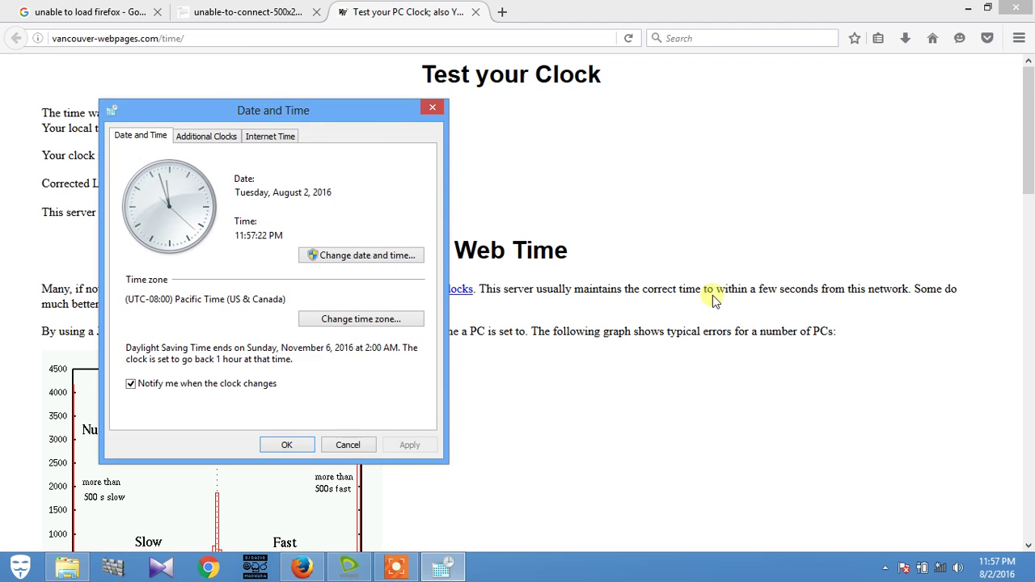
drag(225, 111, 617, 30)
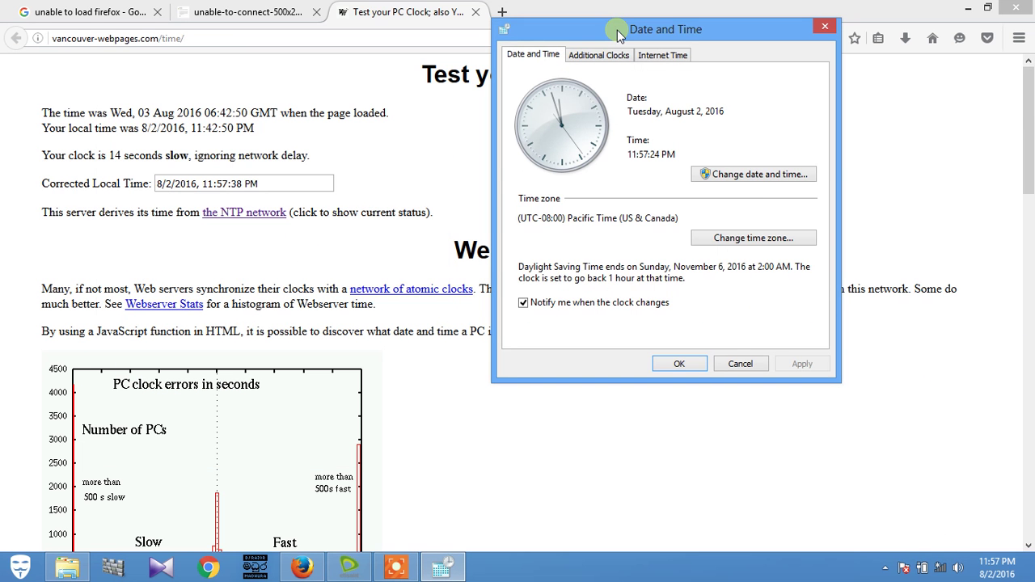
click(755, 179)
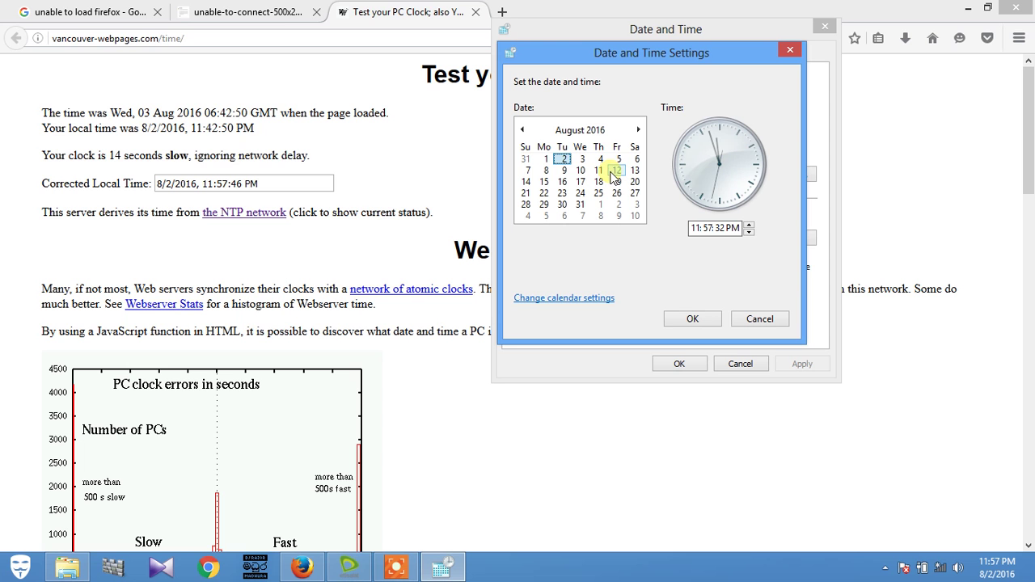
click(724, 229)
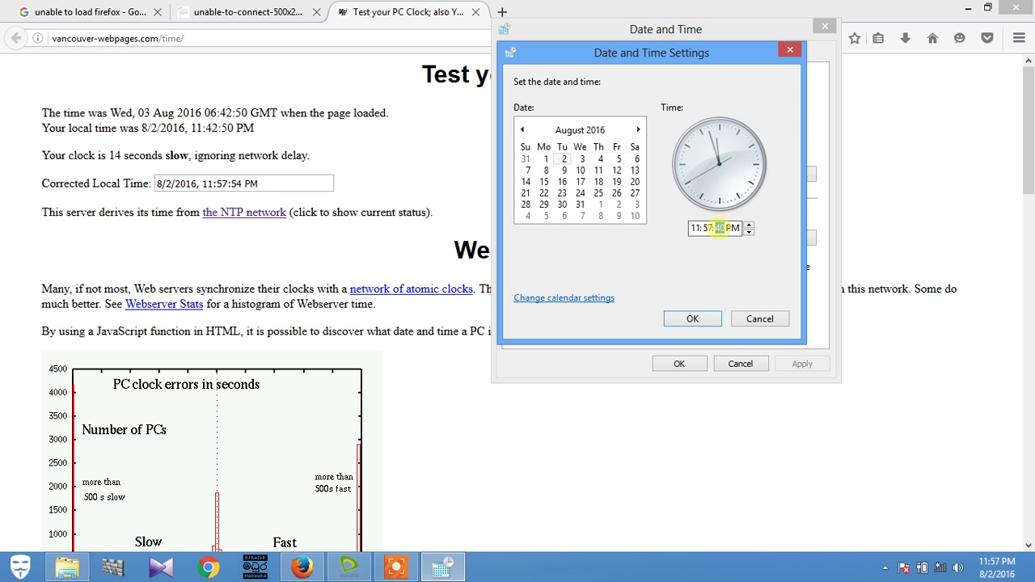
text(6)
text(00)
click(707, 229)
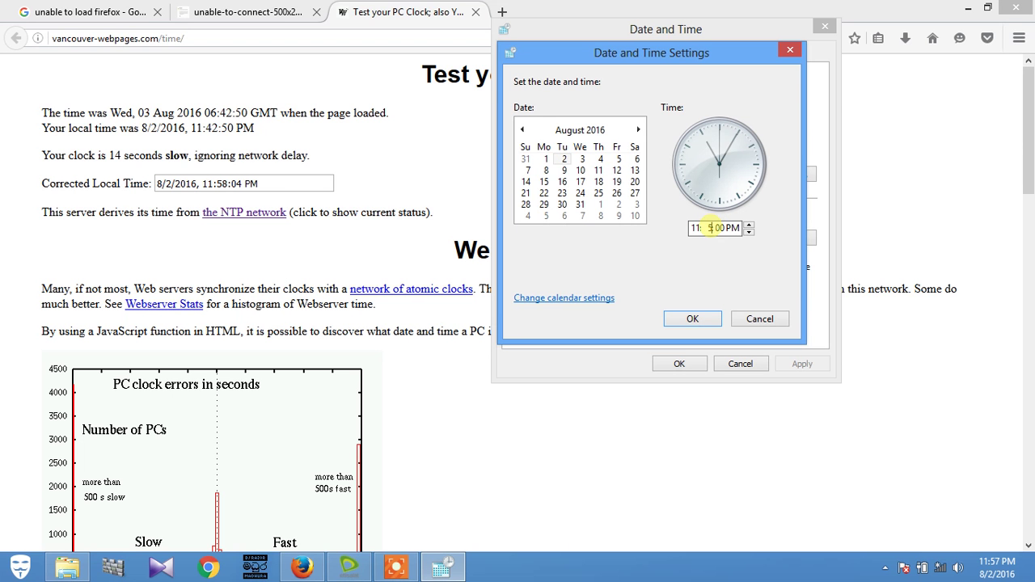
text(58)
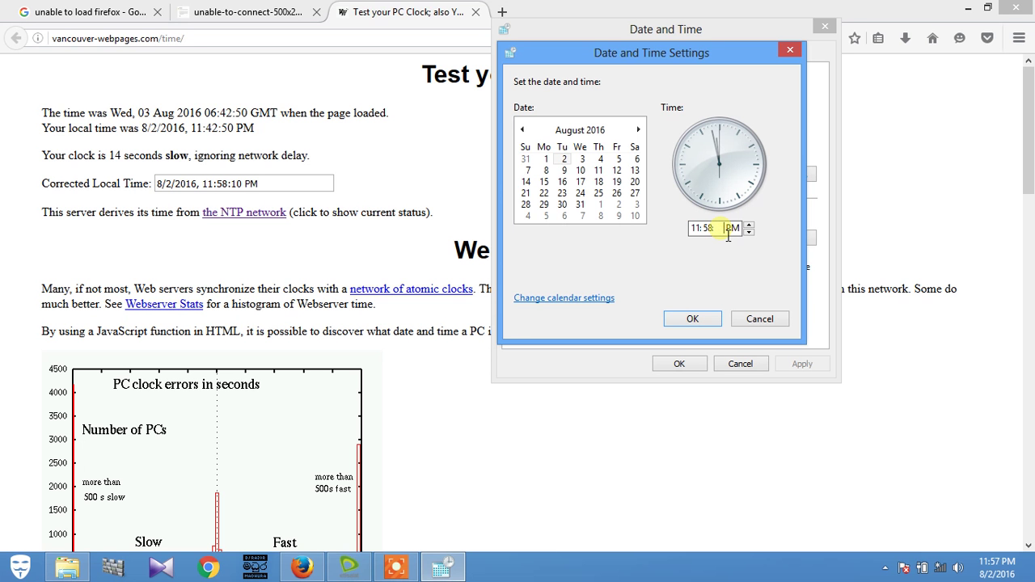
text(20)
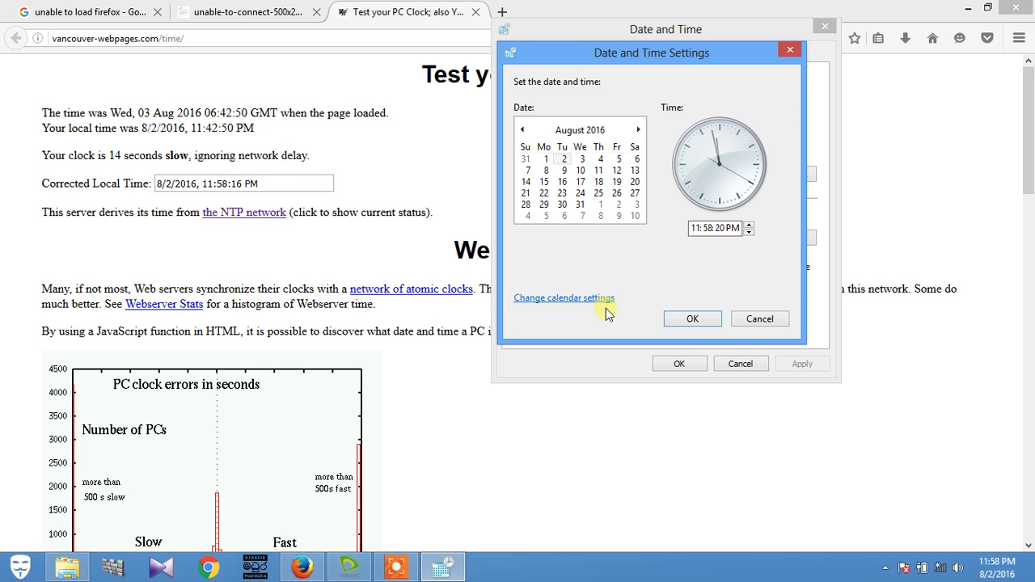
click(683, 321)
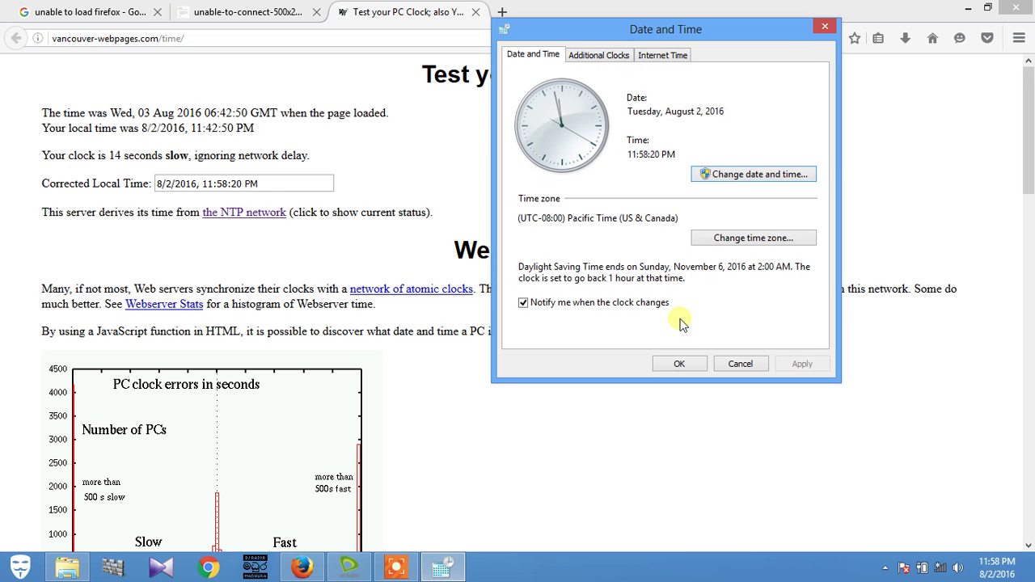
click(682, 364)
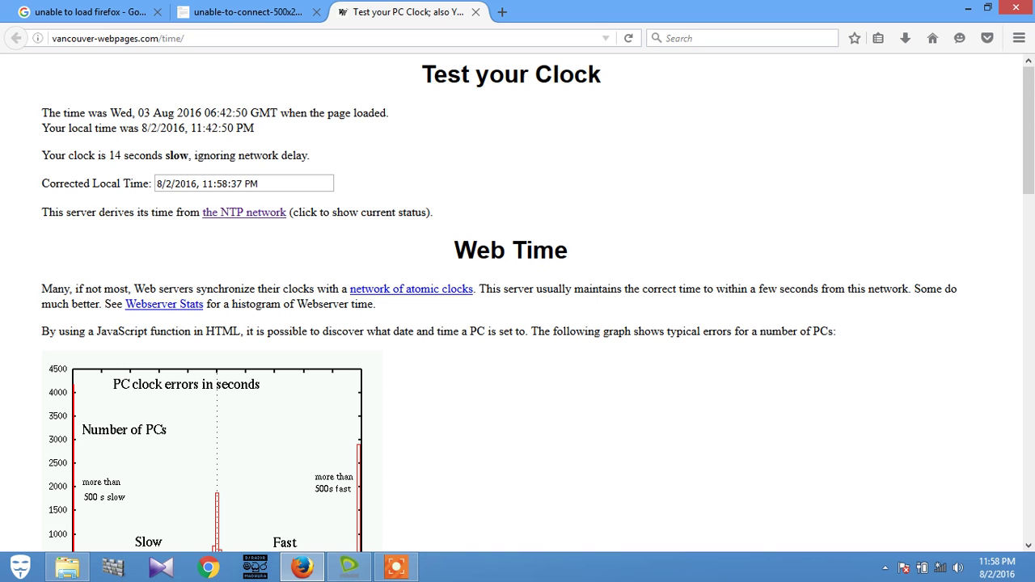
Connect the Etisalat Internet profile in Etisalat Connect and reload the clock test page in Firefox.
key(F5)
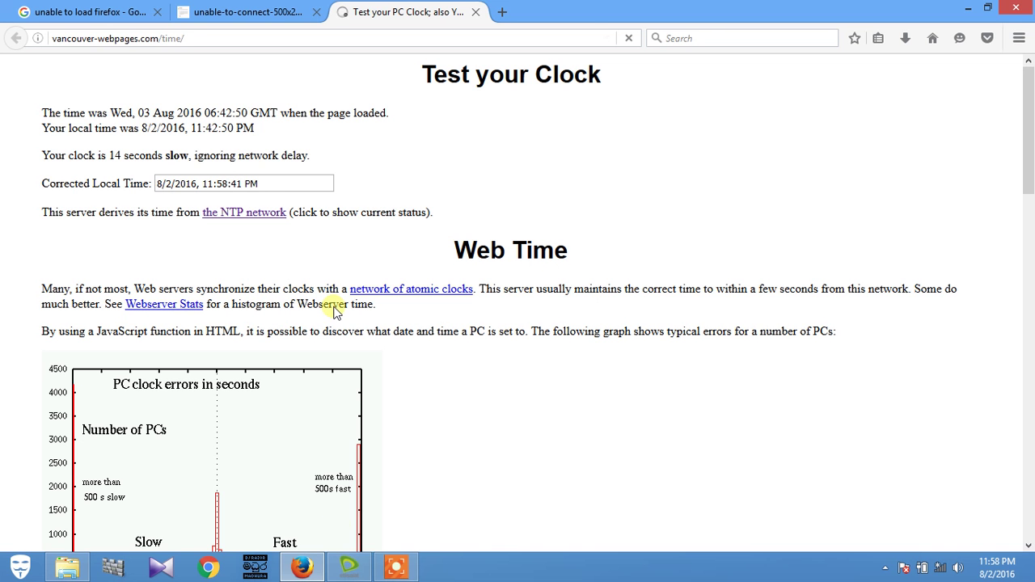
click(349, 566)
click(917, 251)
right_click(382, 8)
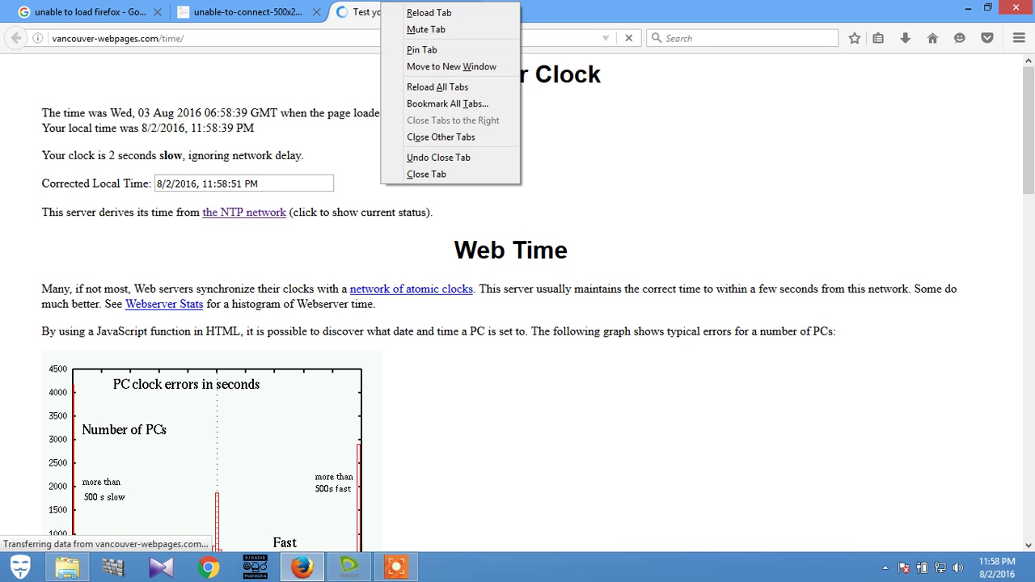
key(Escape)
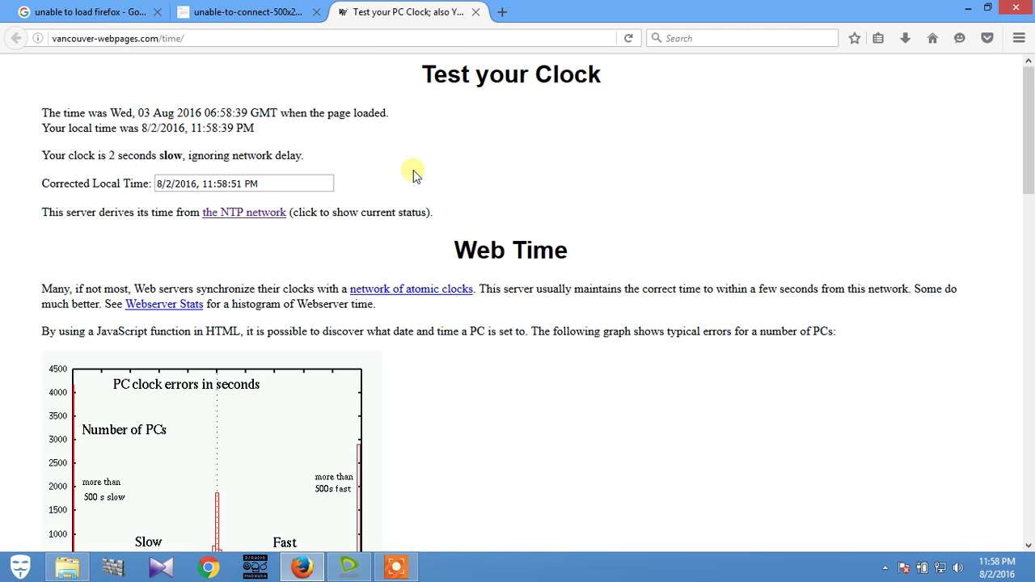
Review the "Unable to connect" error image once more and return to the clock test page.
mouse_move(1028, 129)
mouse_down()
mouse_move(1027, 252)
mouse_move(1032, 132)
mouse_up()
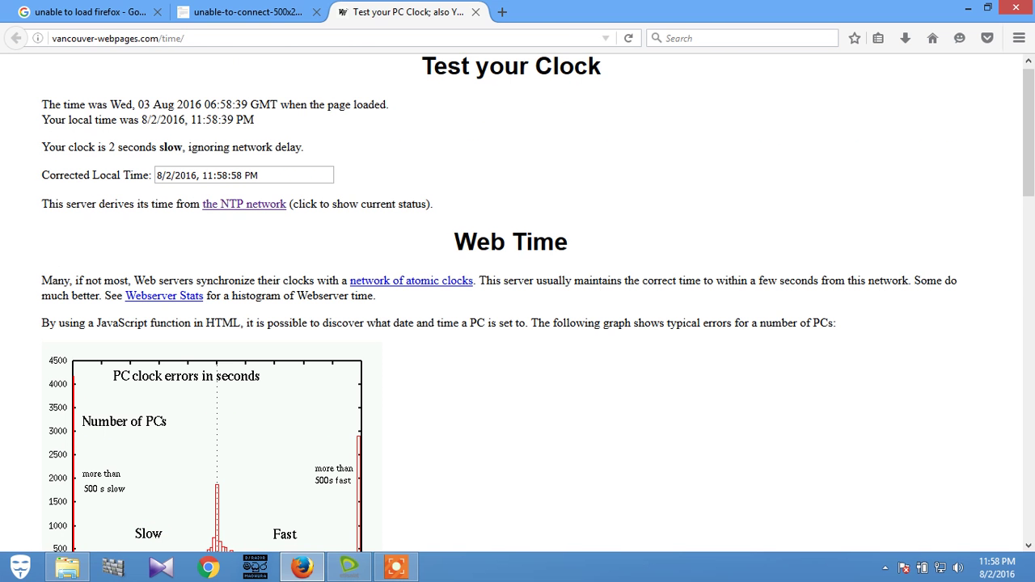
click(243, 11)
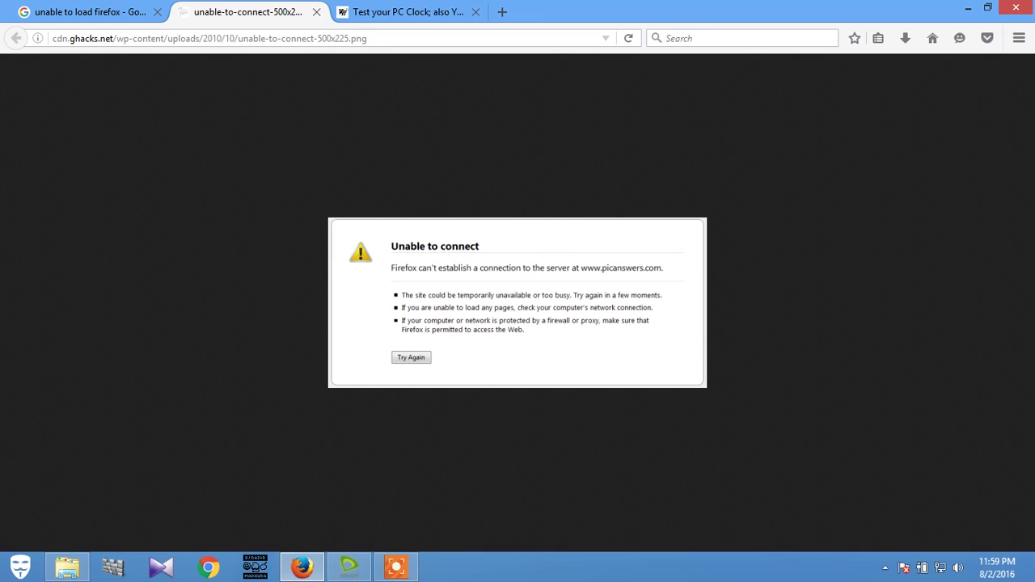
click(404, 13)
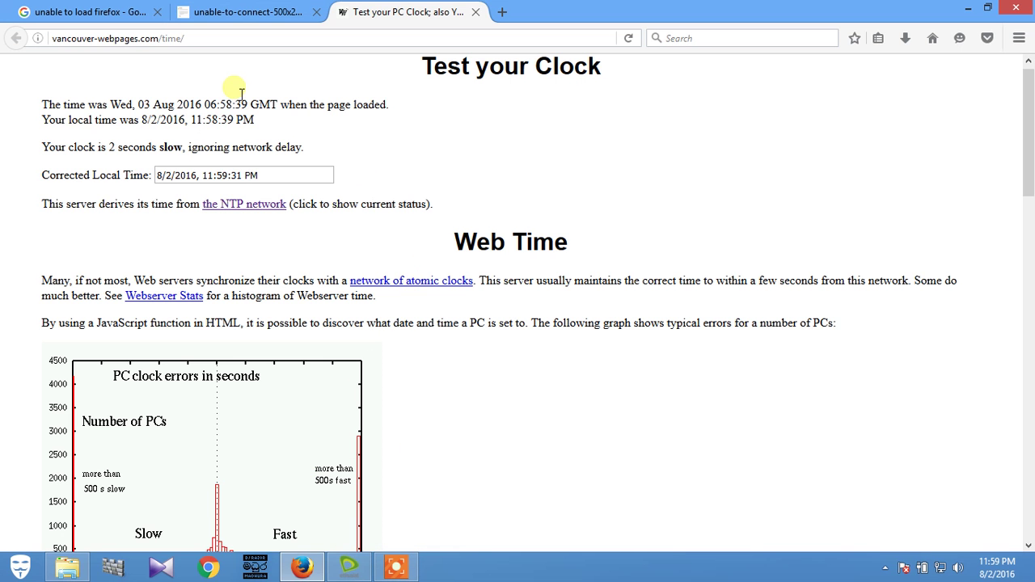
Copy the clock test page's address, vancouver-webpages.com/time/, to the clipboard.
click(179, 40)
right_click(175, 37)
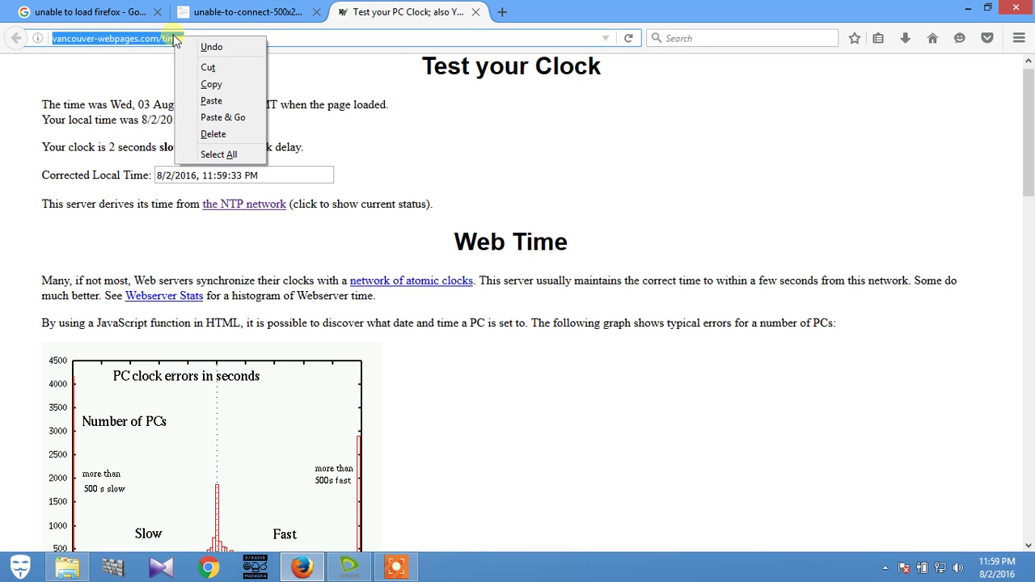
click(206, 85)
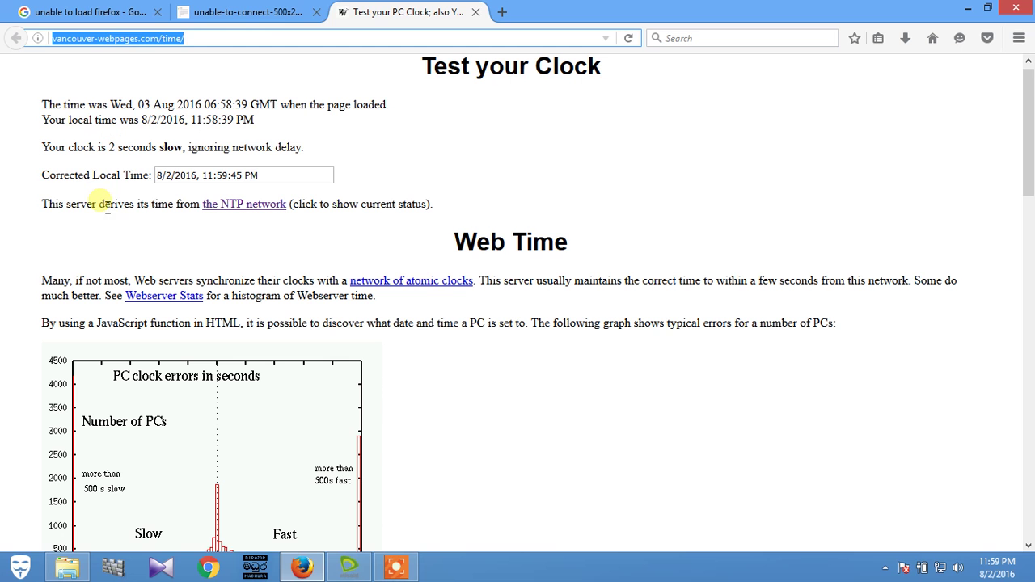
Examine the clock offset in seconds reported on the Test your Clock page.
drag(100, 147, 121, 148)
click(121, 149)
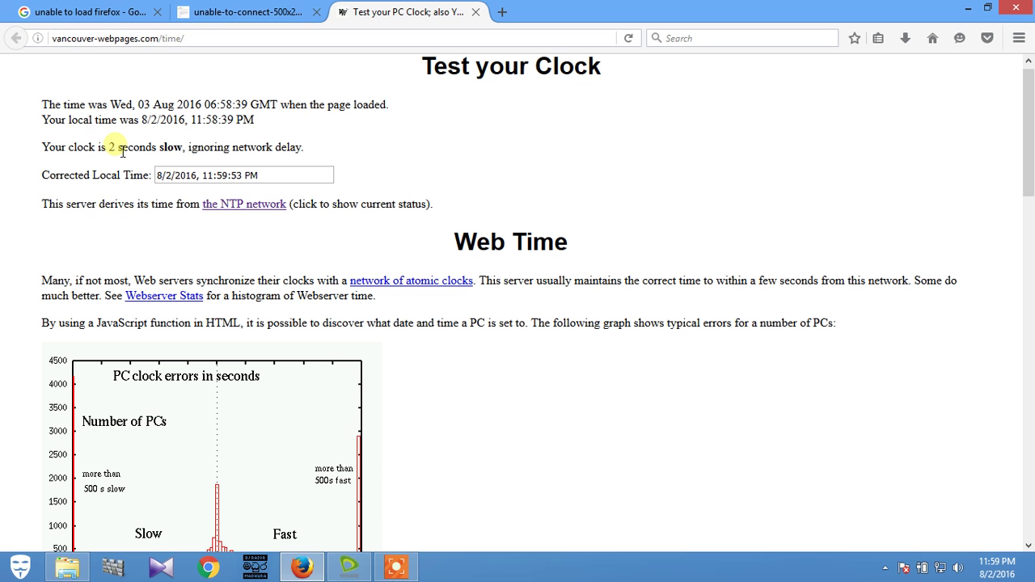
double_click(111, 149)
click(117, 153)
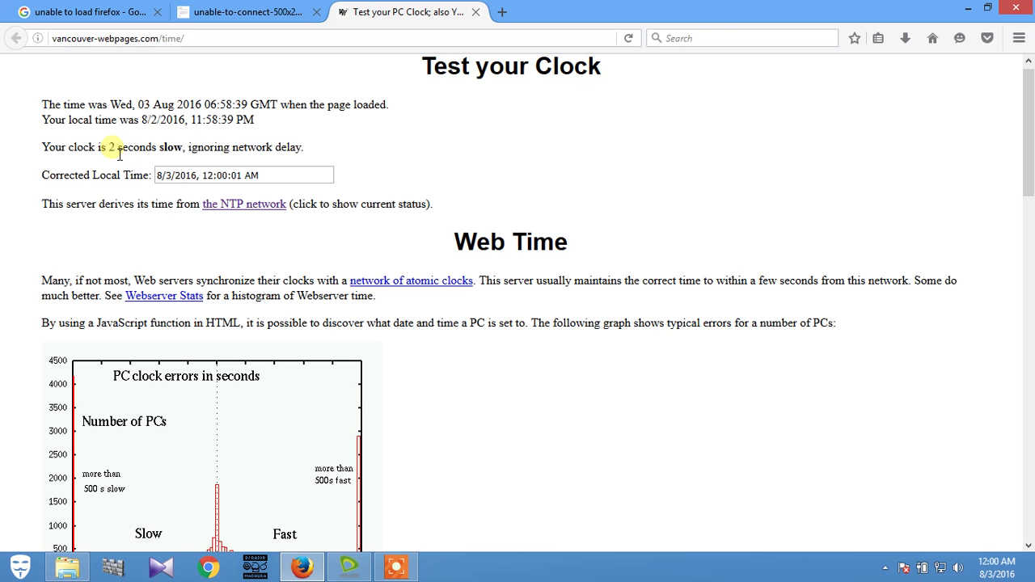